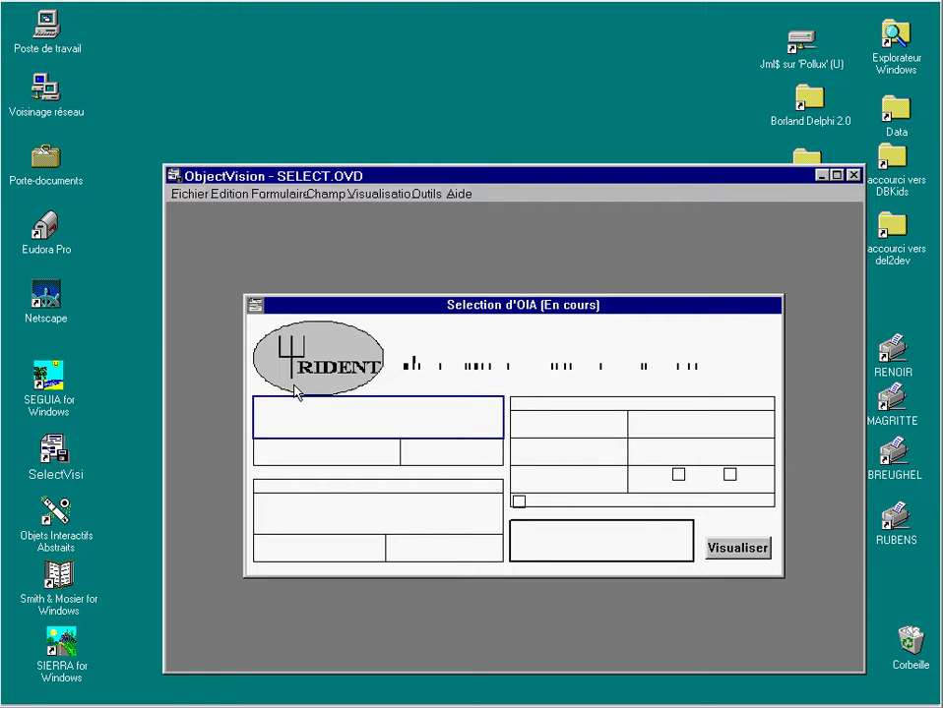
text(Civil status)
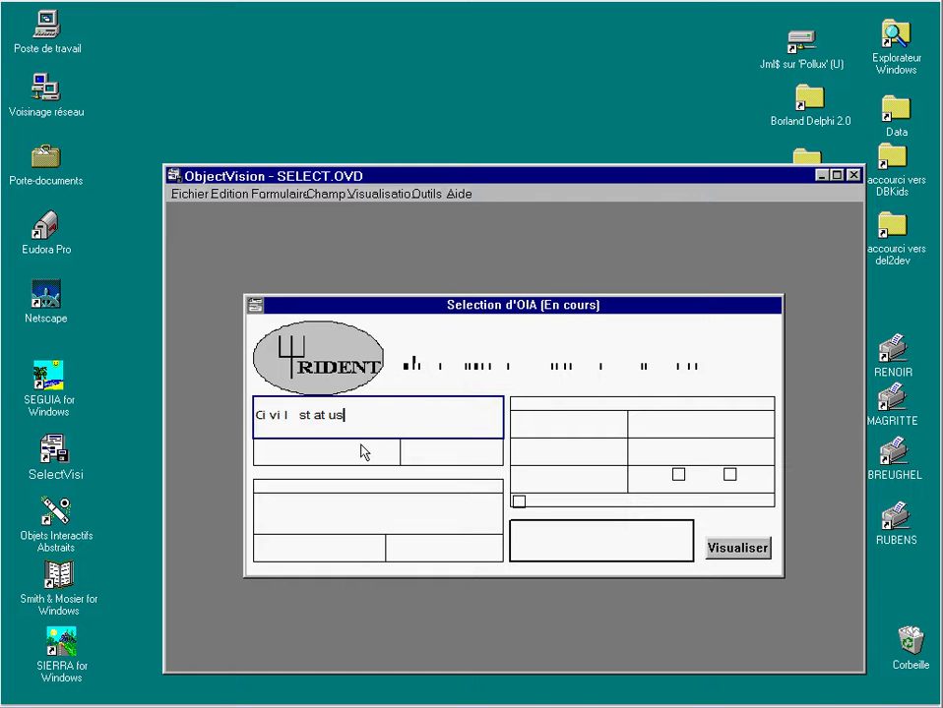
Step: Set the field to Alphanumérique, Acquisition/restitution, Intermédiaire user level and sélection input mode
click(360, 448)
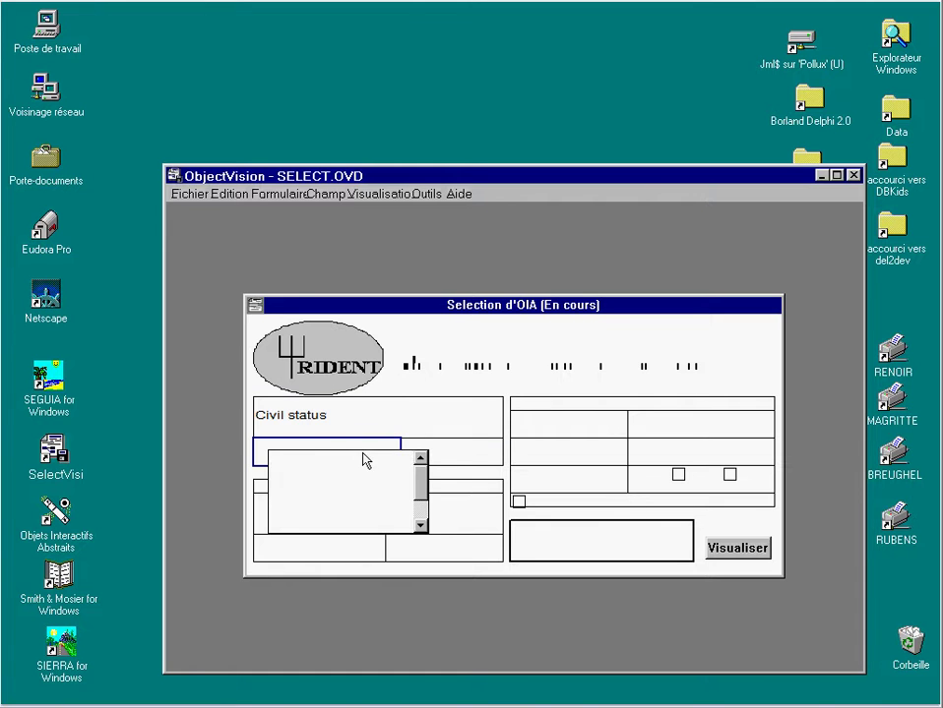
click(423, 529)
click(325, 512)
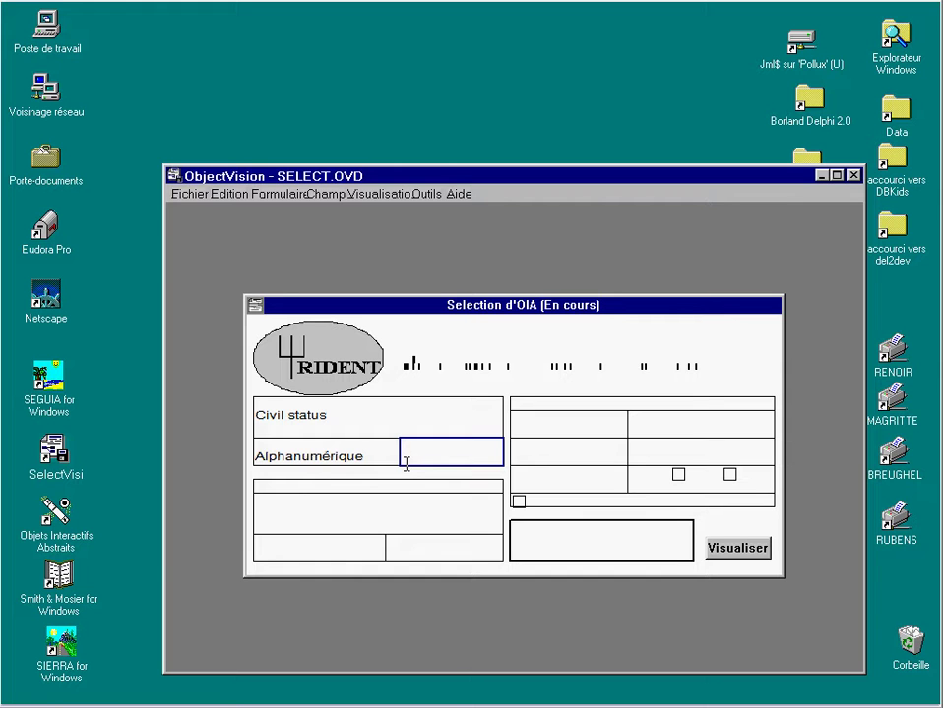
text(7)
click(403, 488)
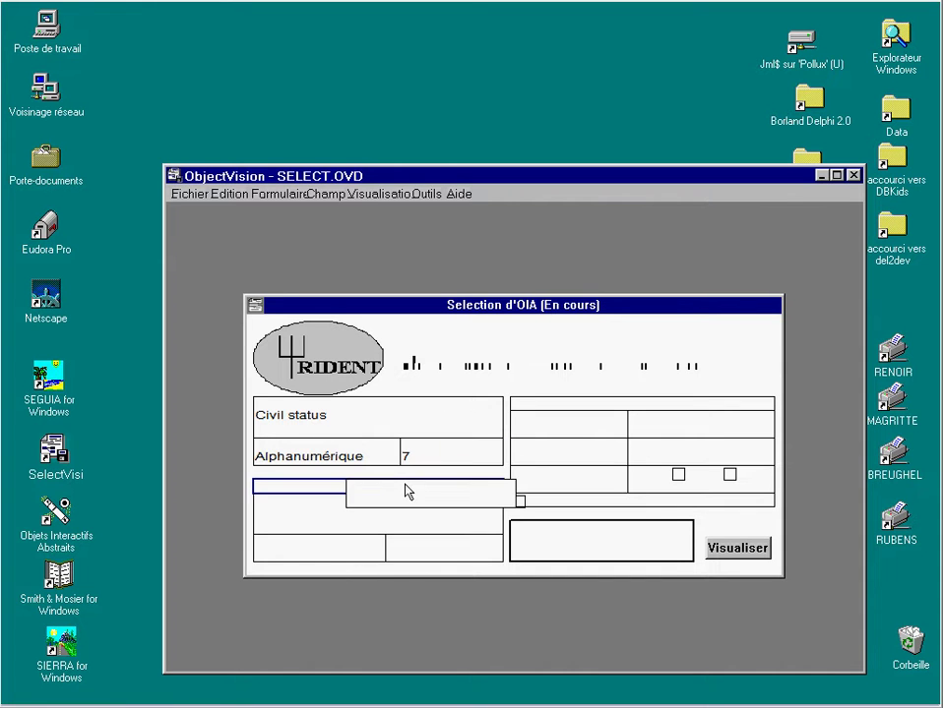
click(404, 485)
click(377, 516)
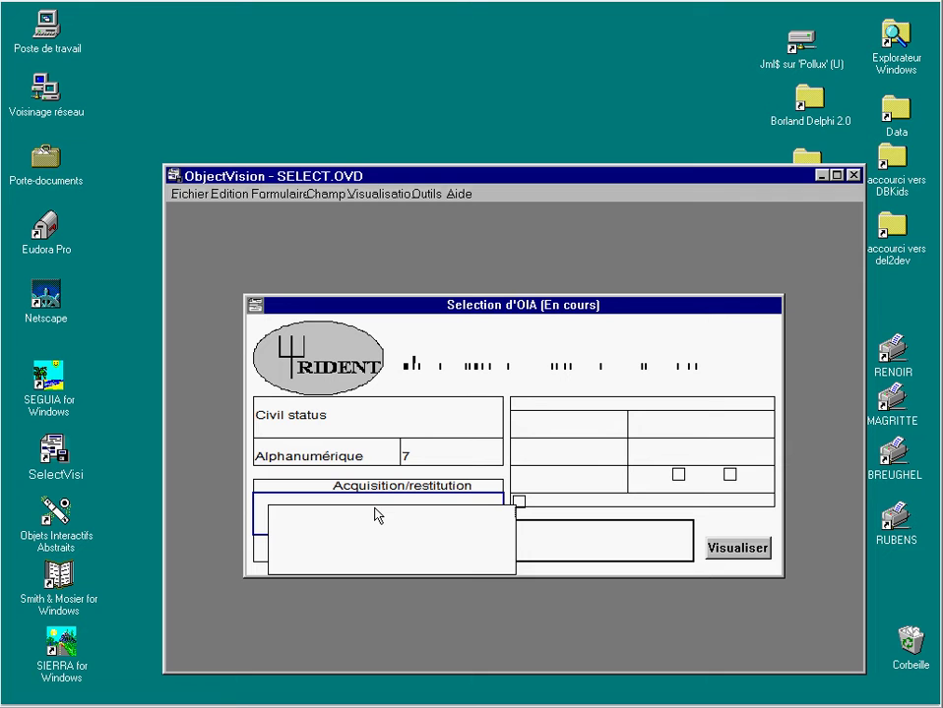
click(377, 539)
click(375, 542)
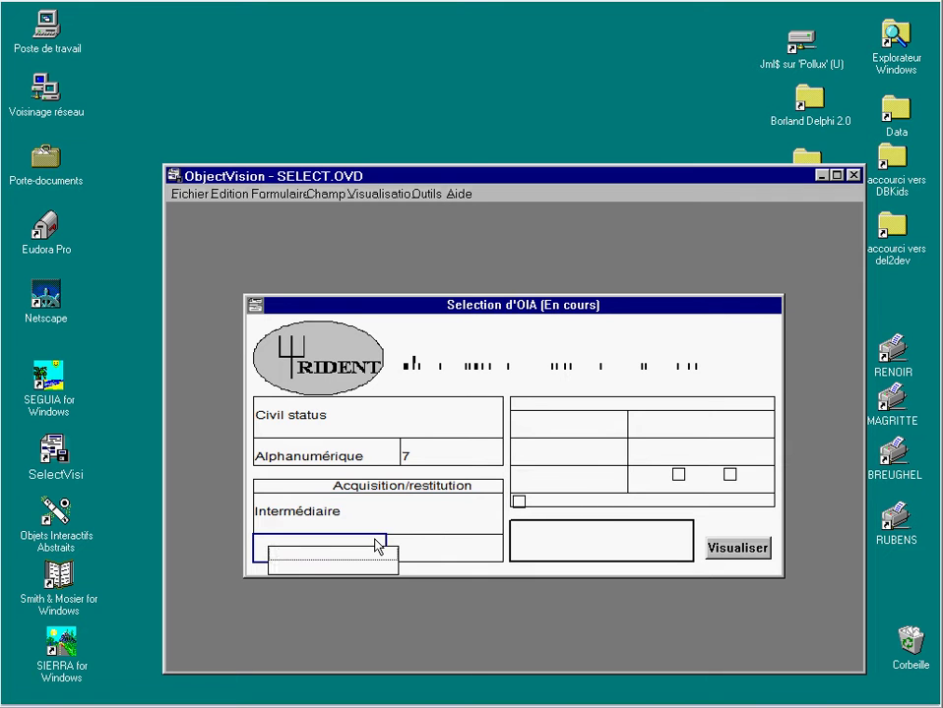
click(373, 556)
Step: Rate it faible, set the value domain to connu, and enter values 4 and 1
click(433, 551)
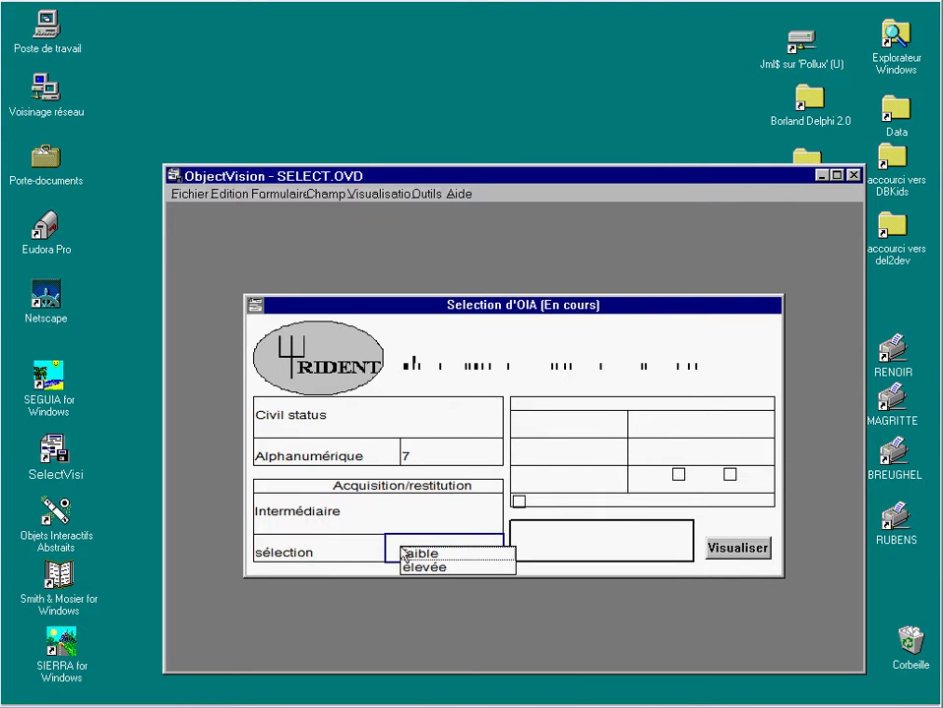
click(423, 554)
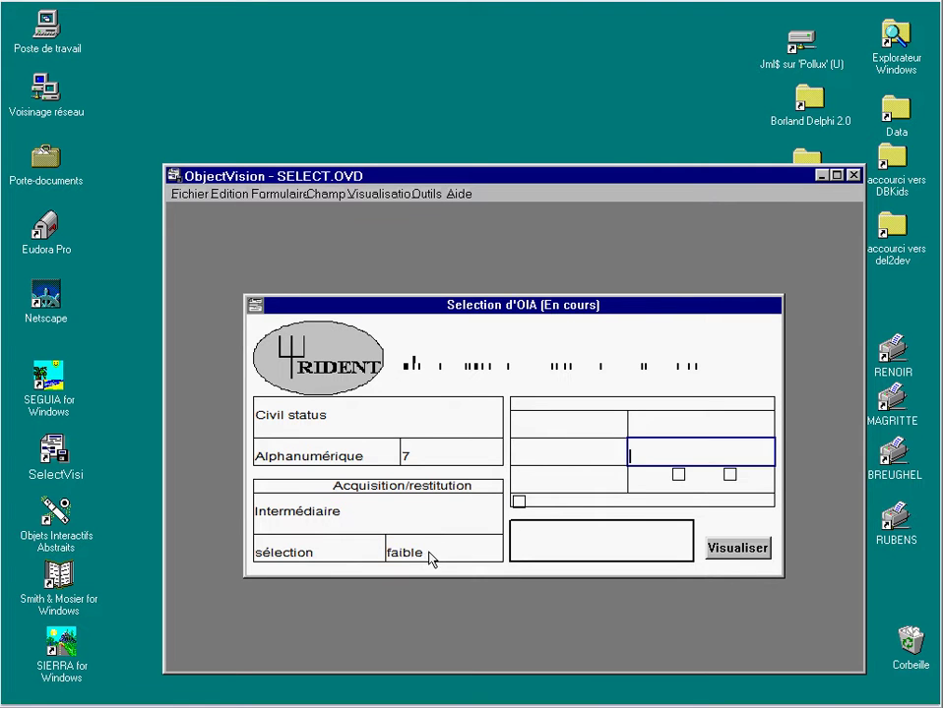
click(620, 425)
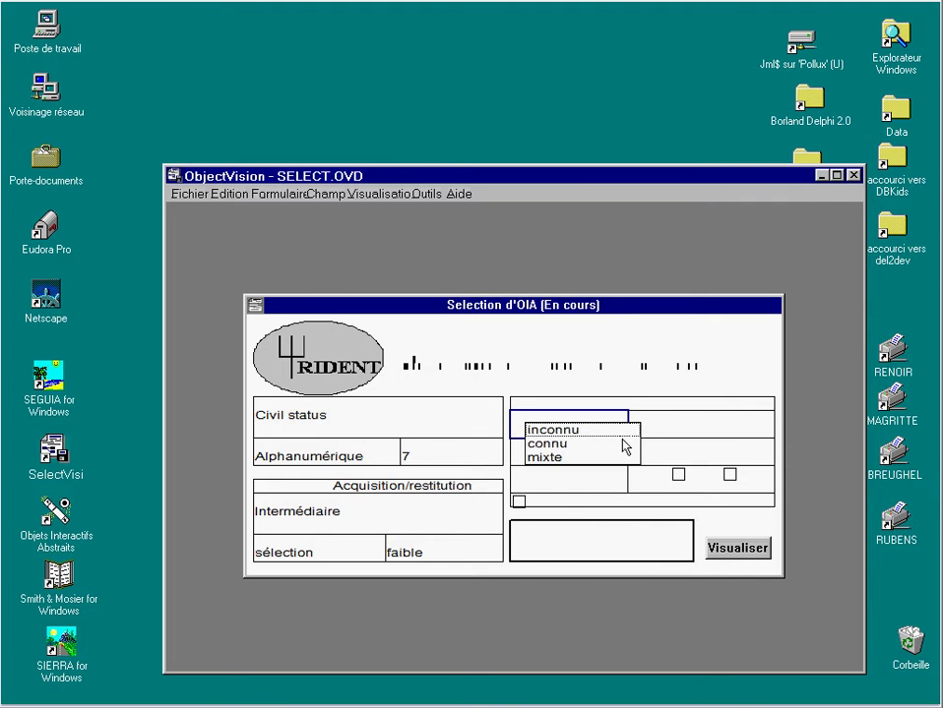
click(591, 444)
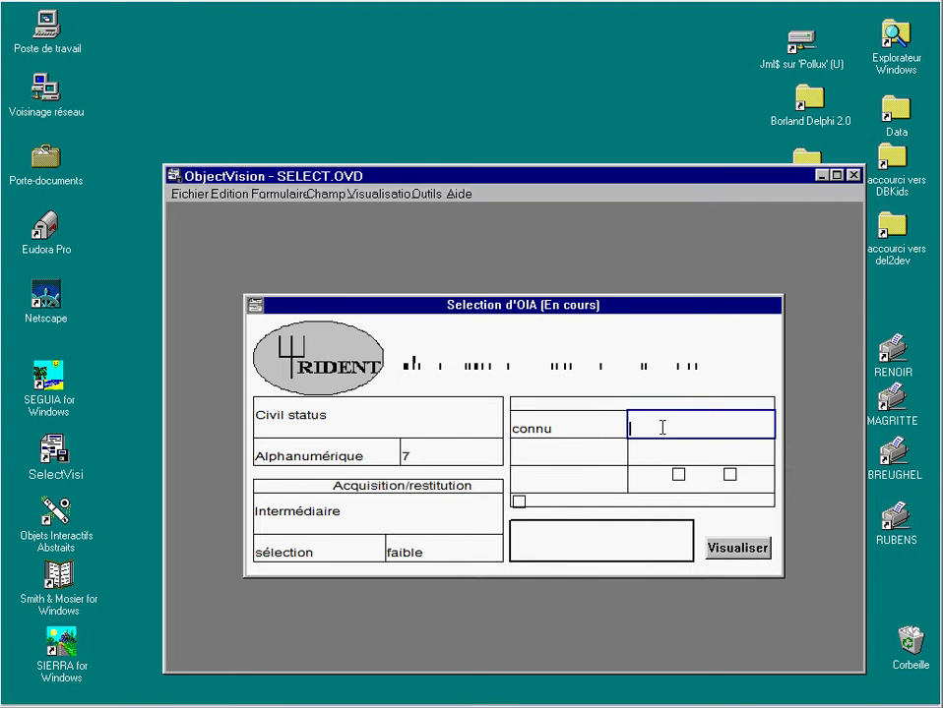
text(4)
click(658, 454)
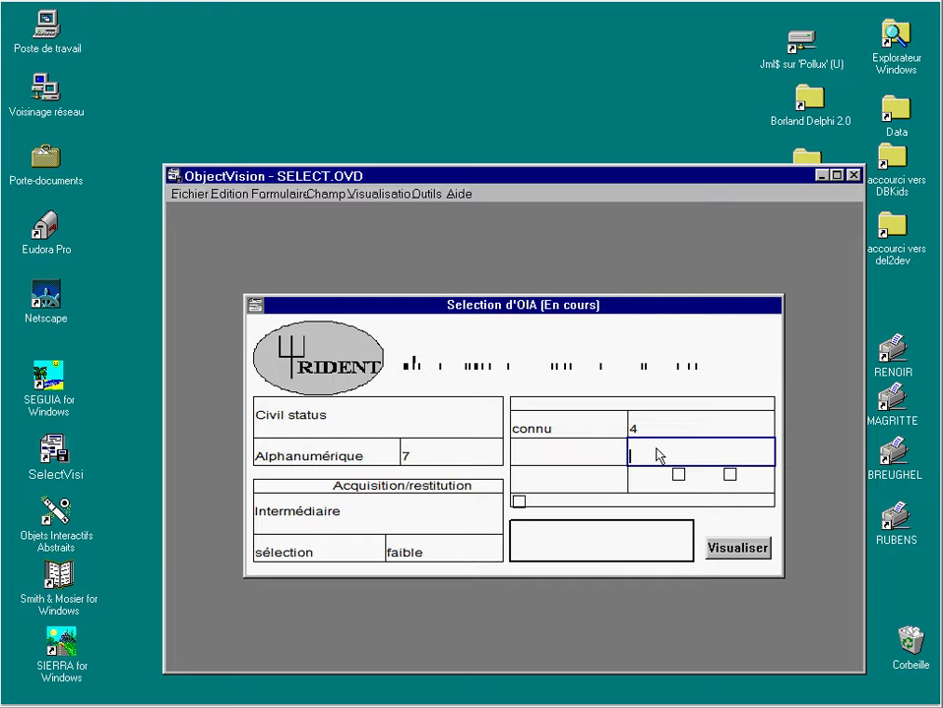
text(1)
key(Tab)
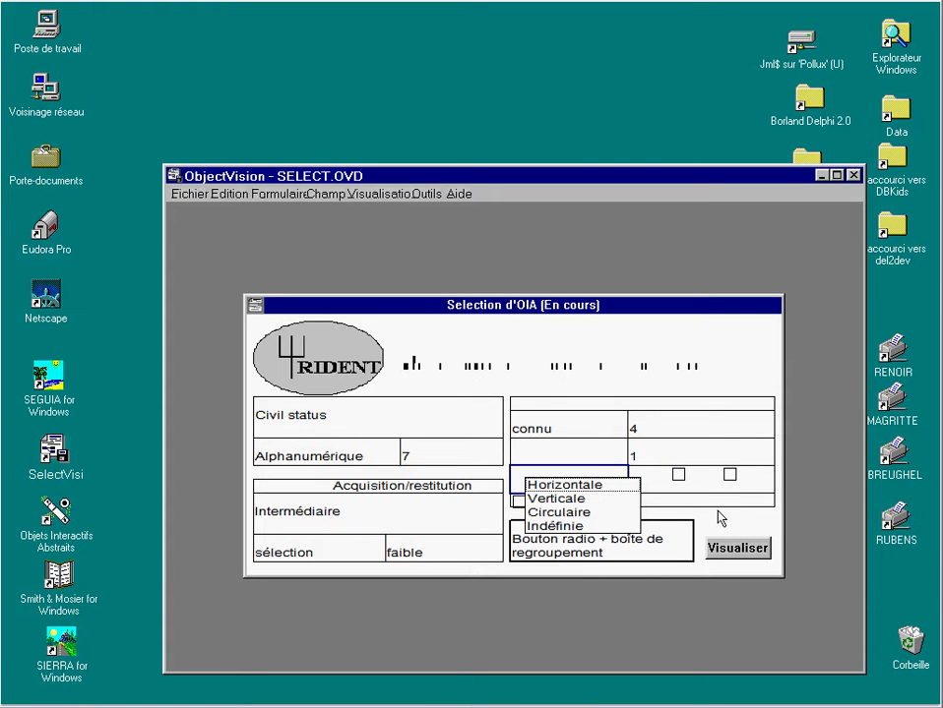
click(684, 539)
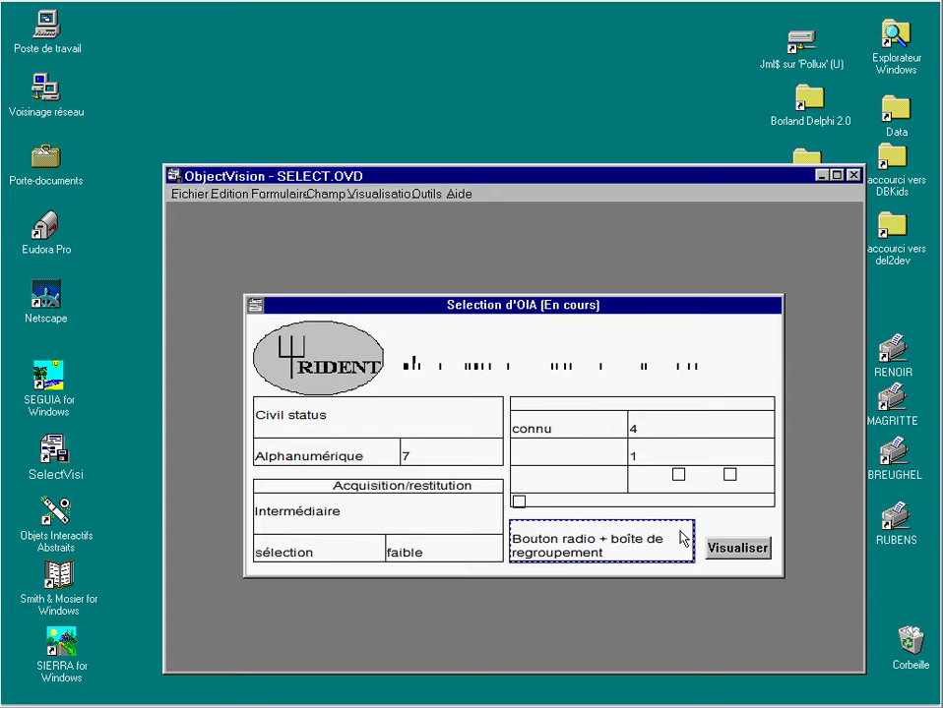
Step: Open the OIA decision tree full-screen and browse its lower and right-hand branches
double_click(684, 539)
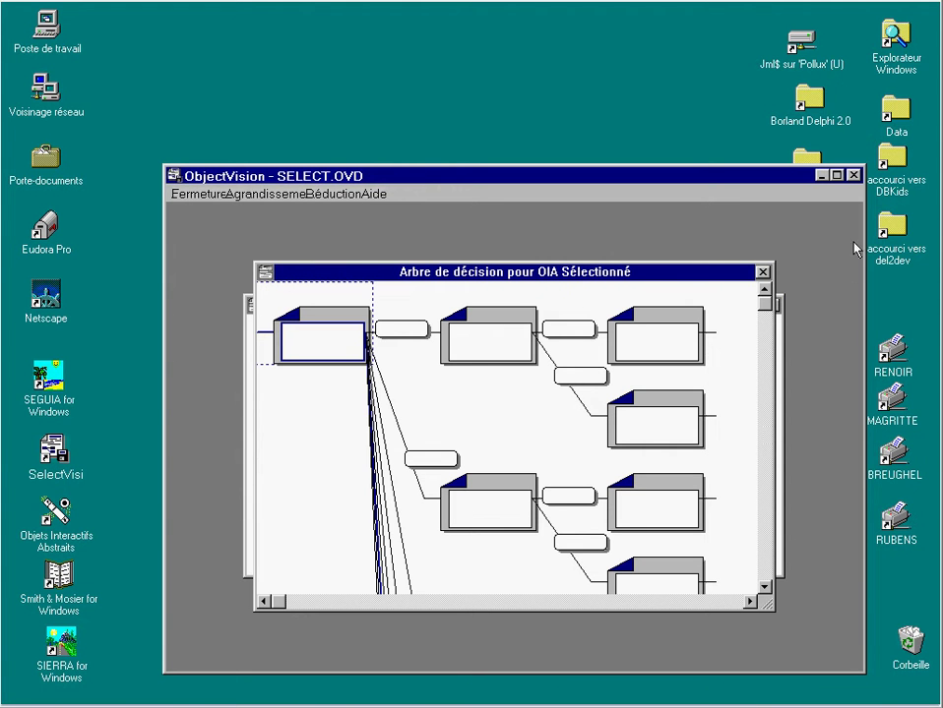
click(838, 176)
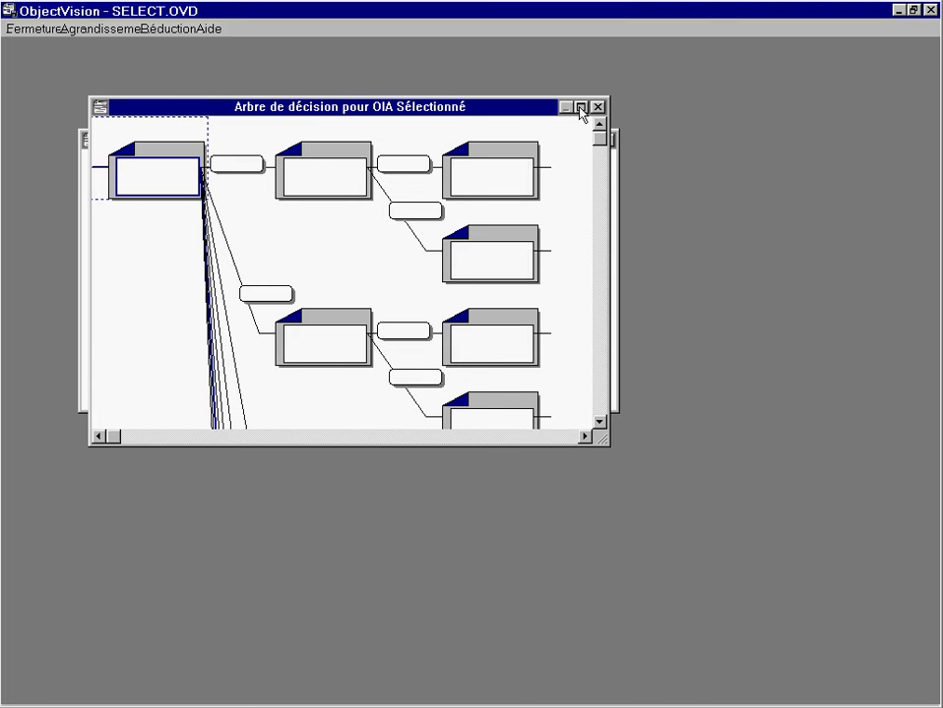
click(580, 107)
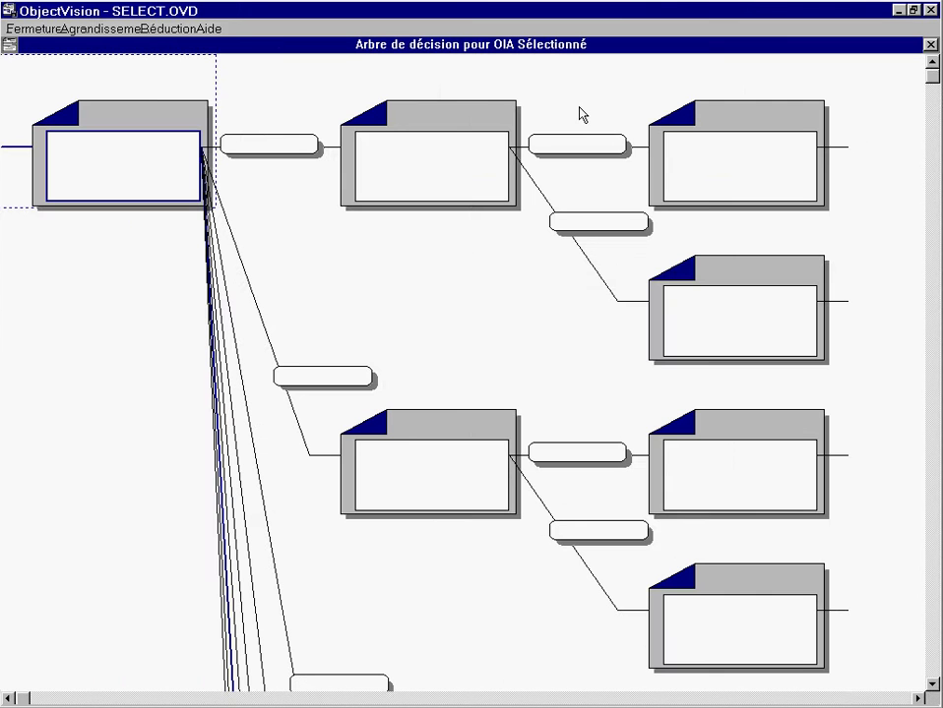
click(932, 595)
click(933, 596)
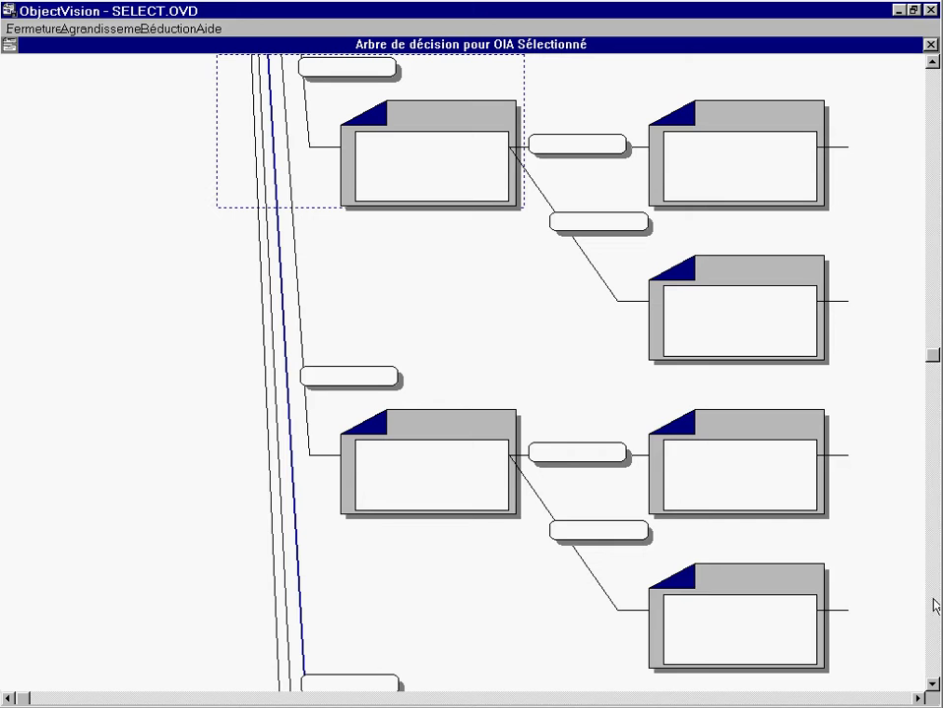
click(933, 605)
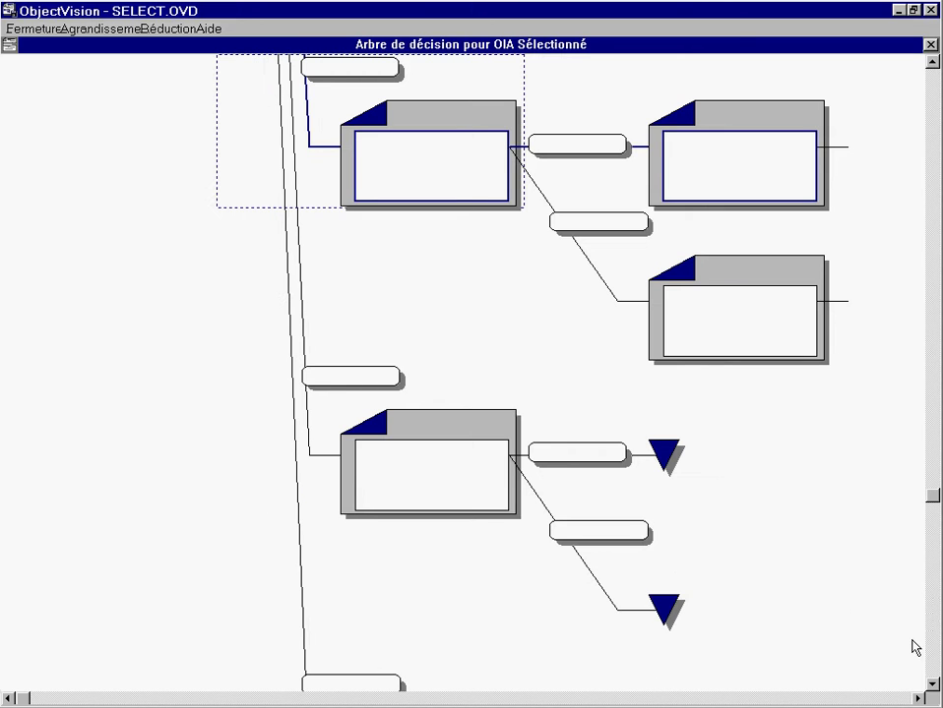
click(919, 697)
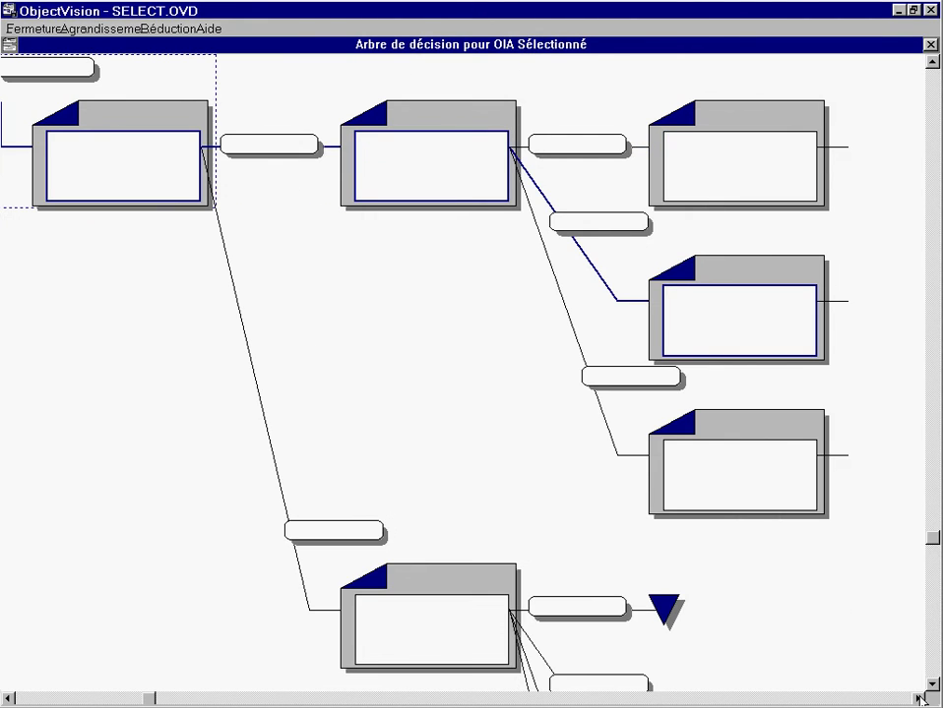
click(919, 699)
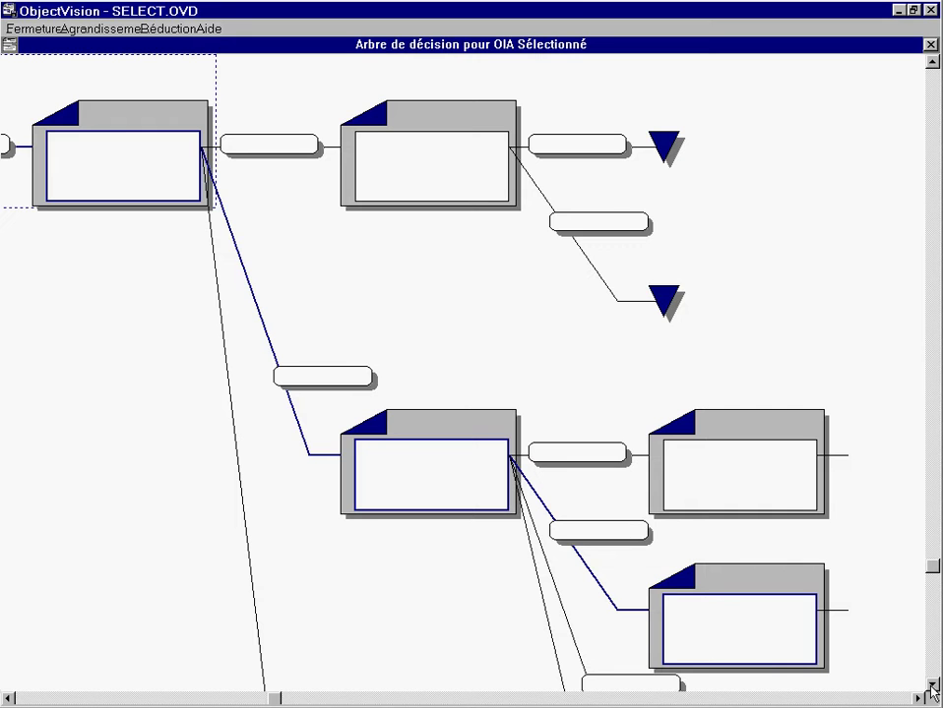
click(932, 685)
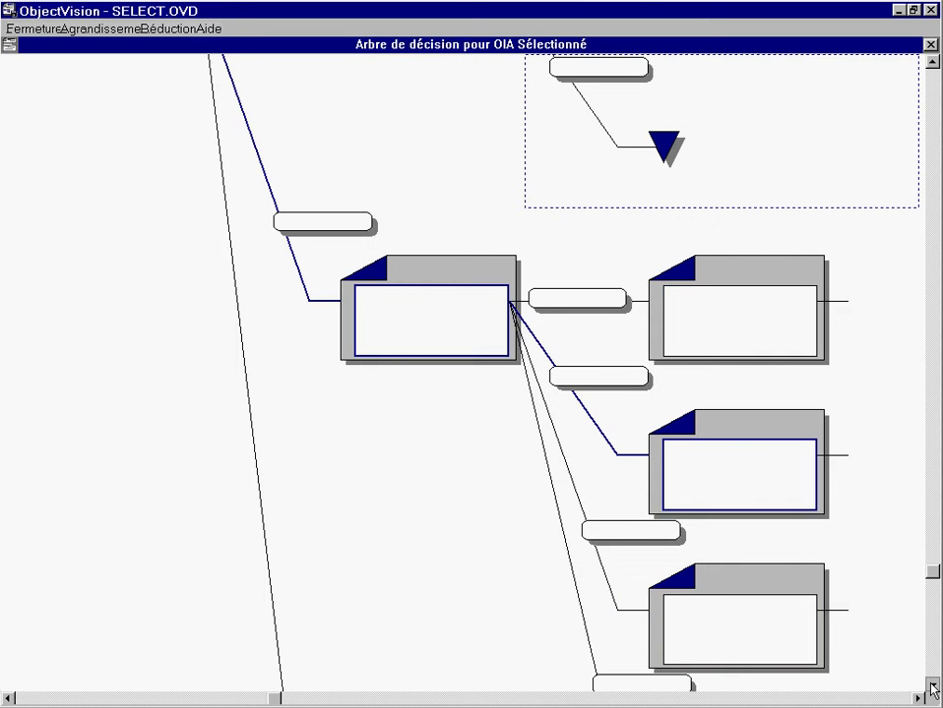
click(922, 697)
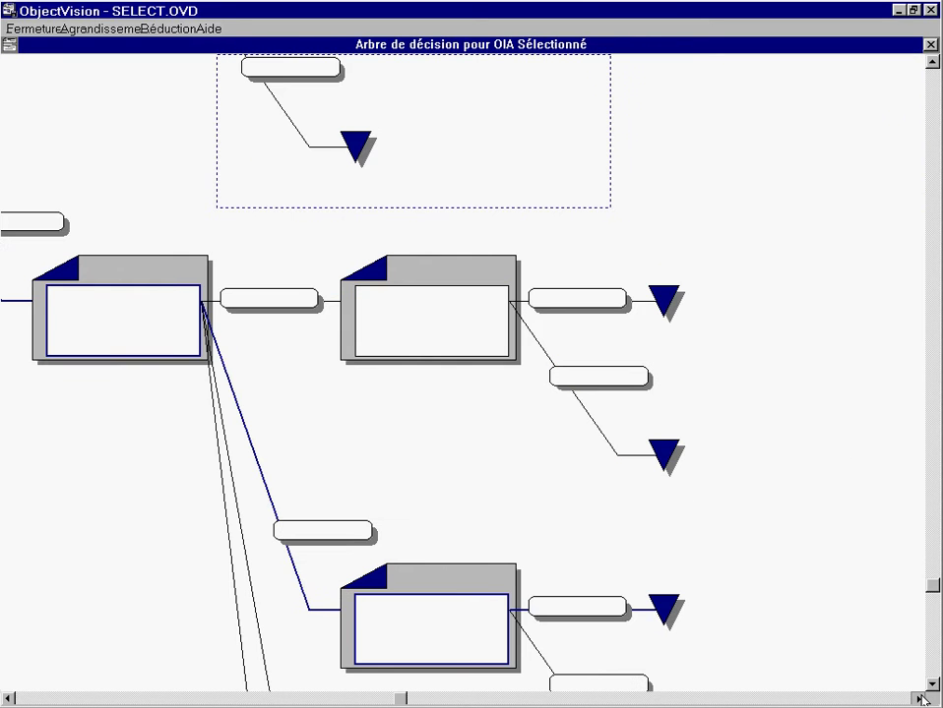
click(812, 619)
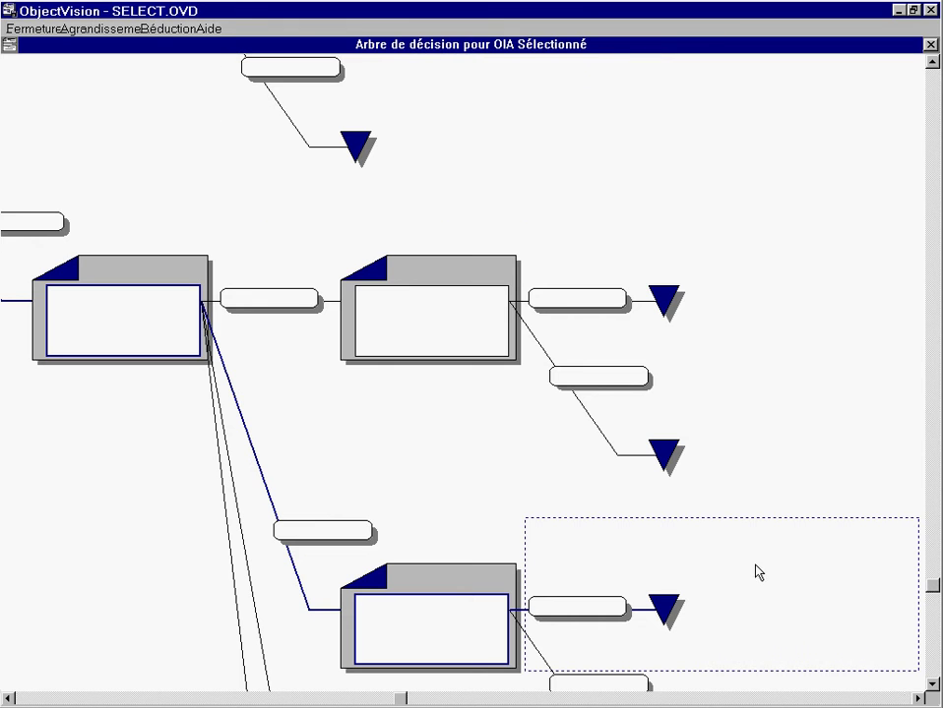
Step: Zoom the tree out with repeated Réduction to see its whole structure, then close it
click(169, 30)
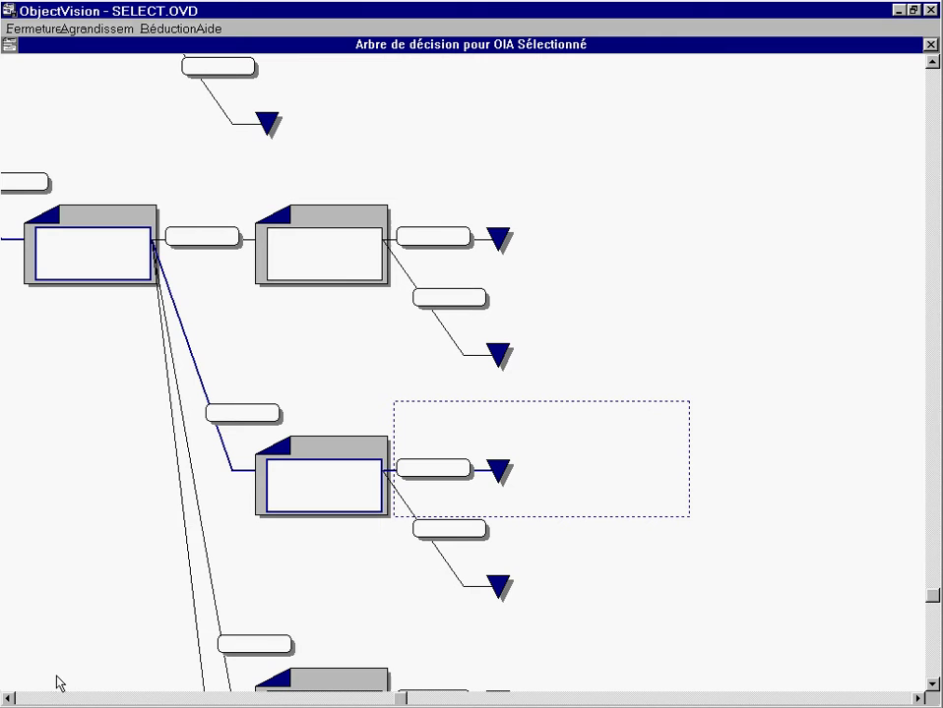
click(10, 698)
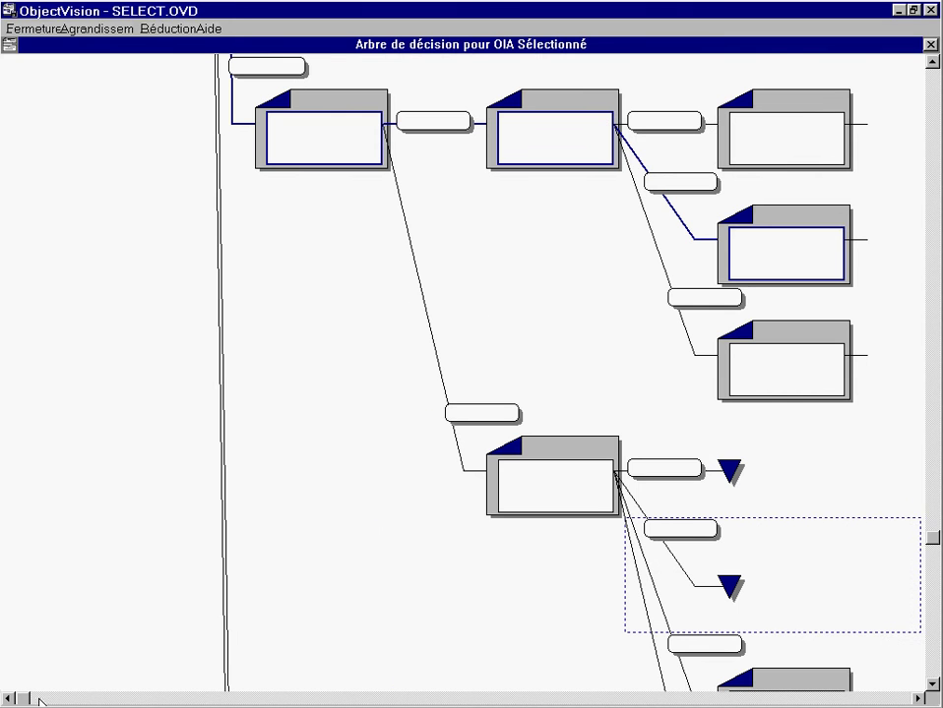
click(170, 30)
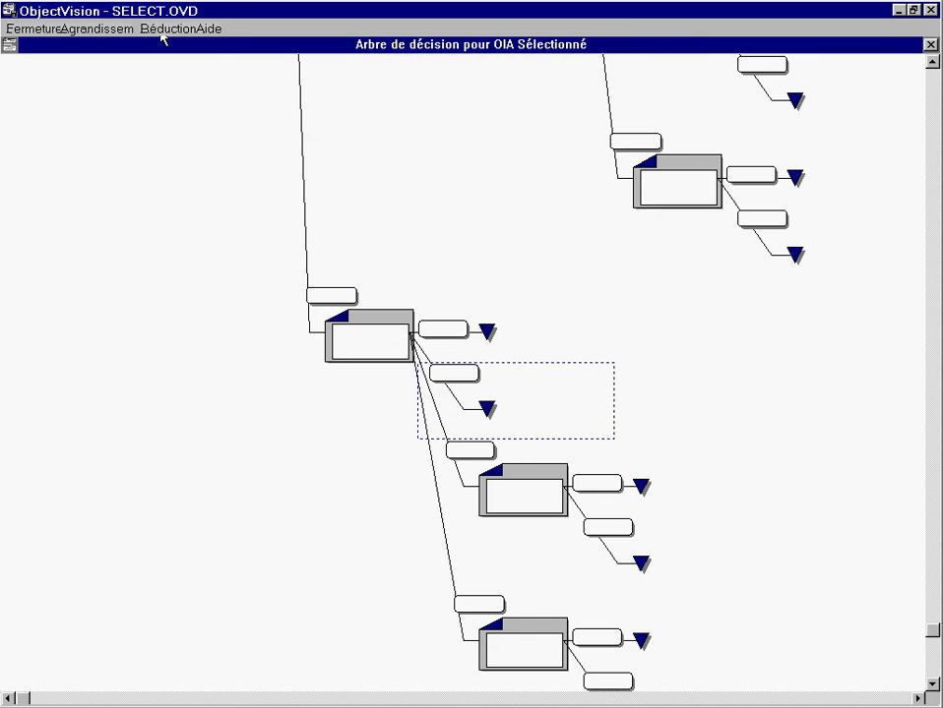
click(169, 29)
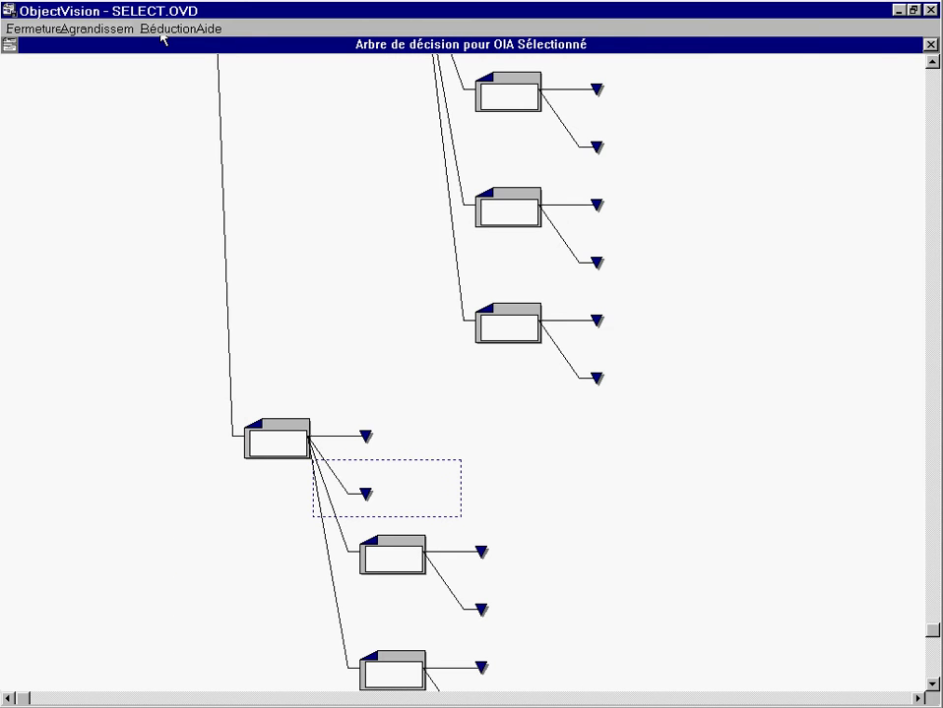
click(169, 30)
click(169, 29)
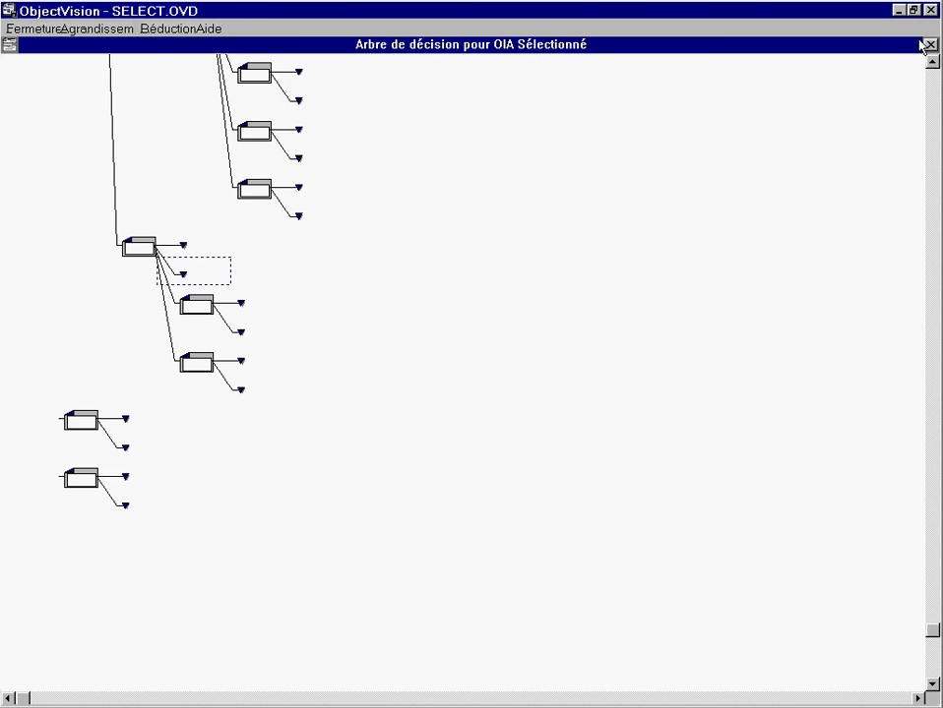
click(928, 45)
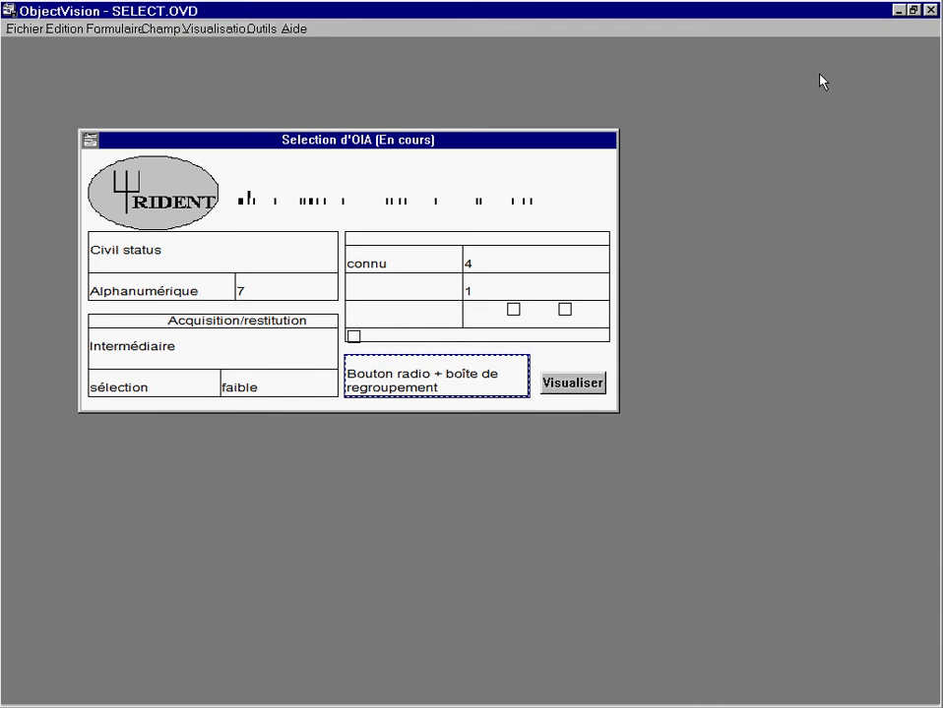
Step: Restore the window and change connu to 3, giving Bouton radio
click(912, 10)
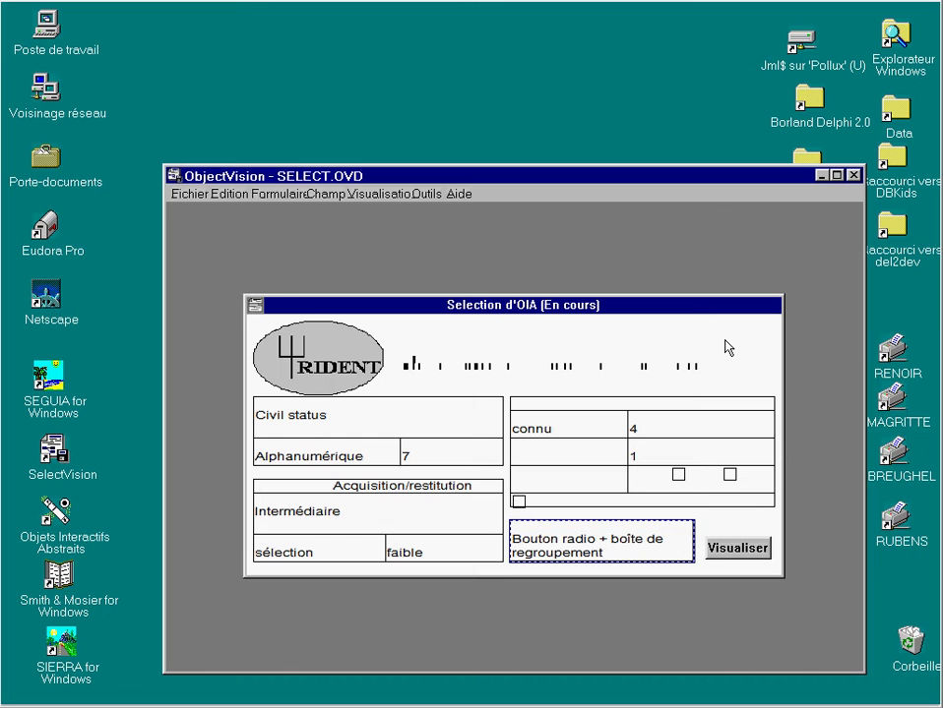
click(698, 428)
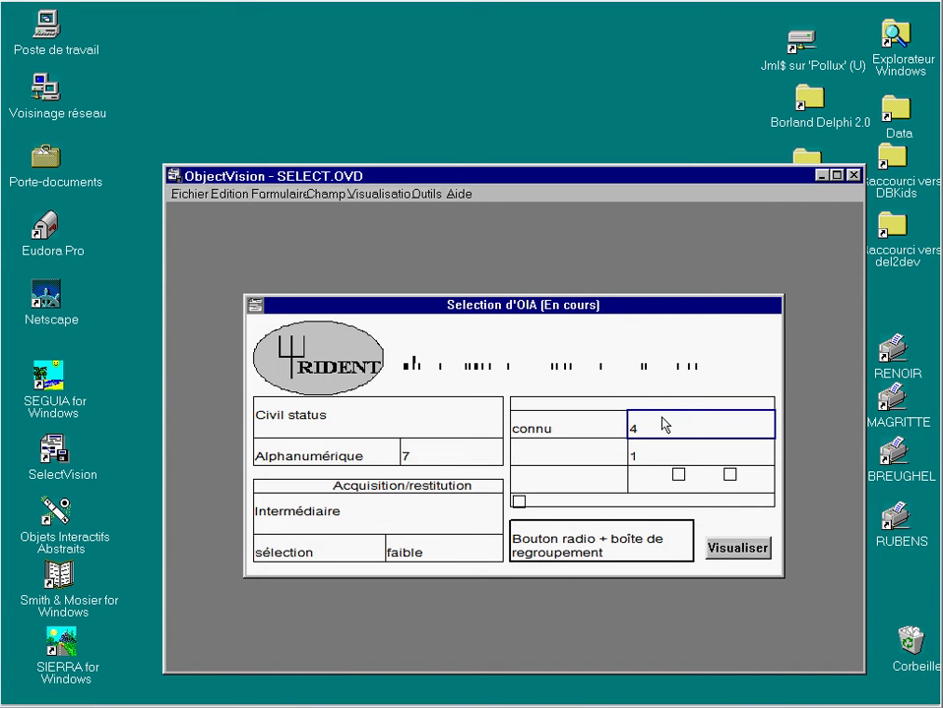
key(3)
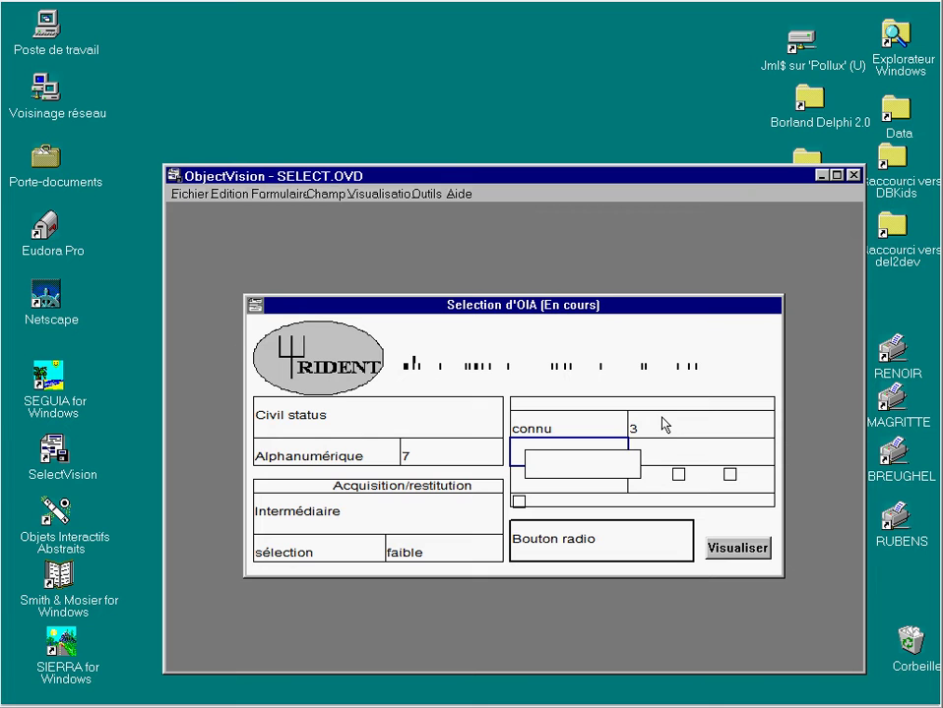
Step: Set connu back to 4, then to 10 for Liste de sélection
click(664, 427)
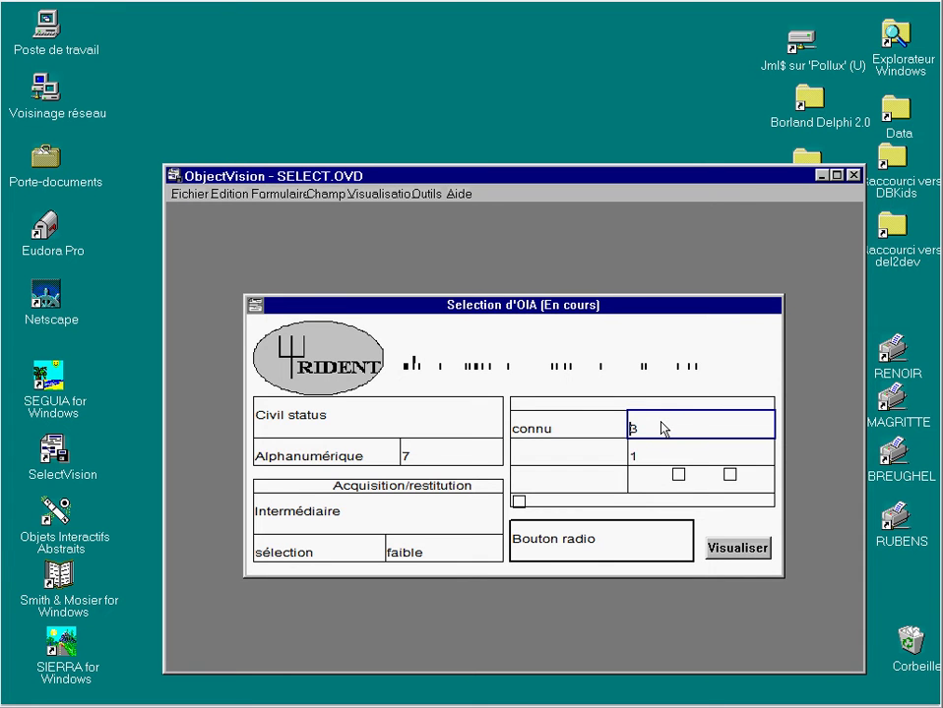
key(4)
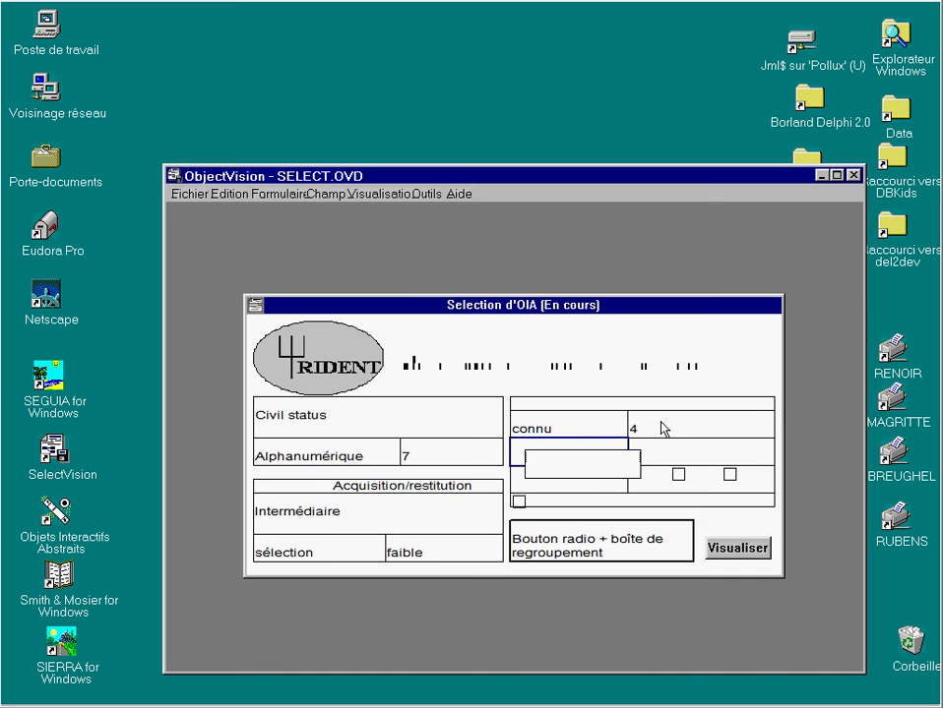
click(659, 427)
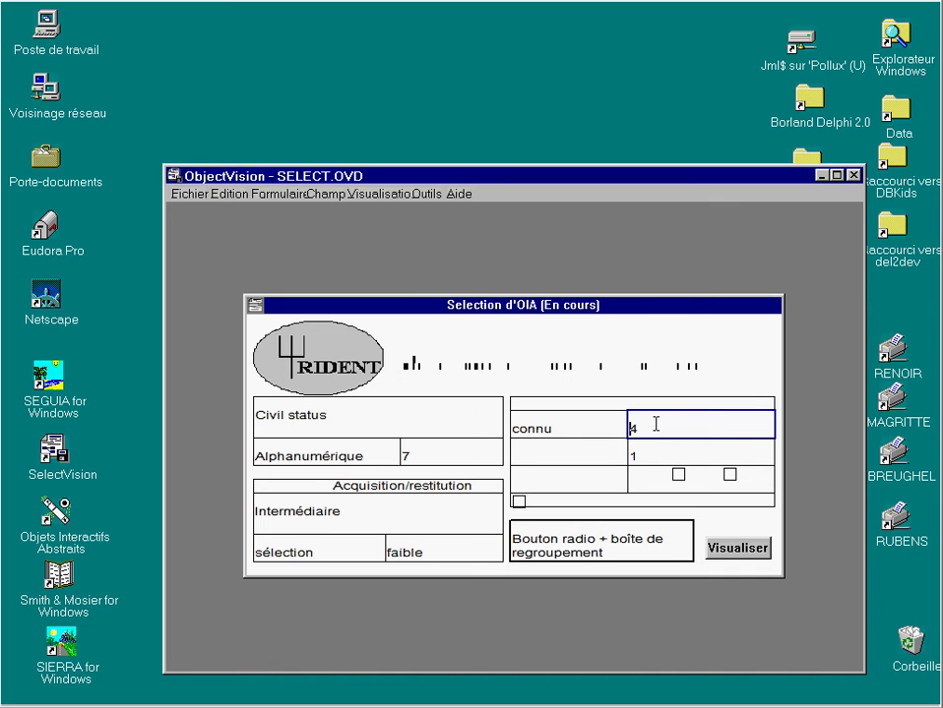
text(10)
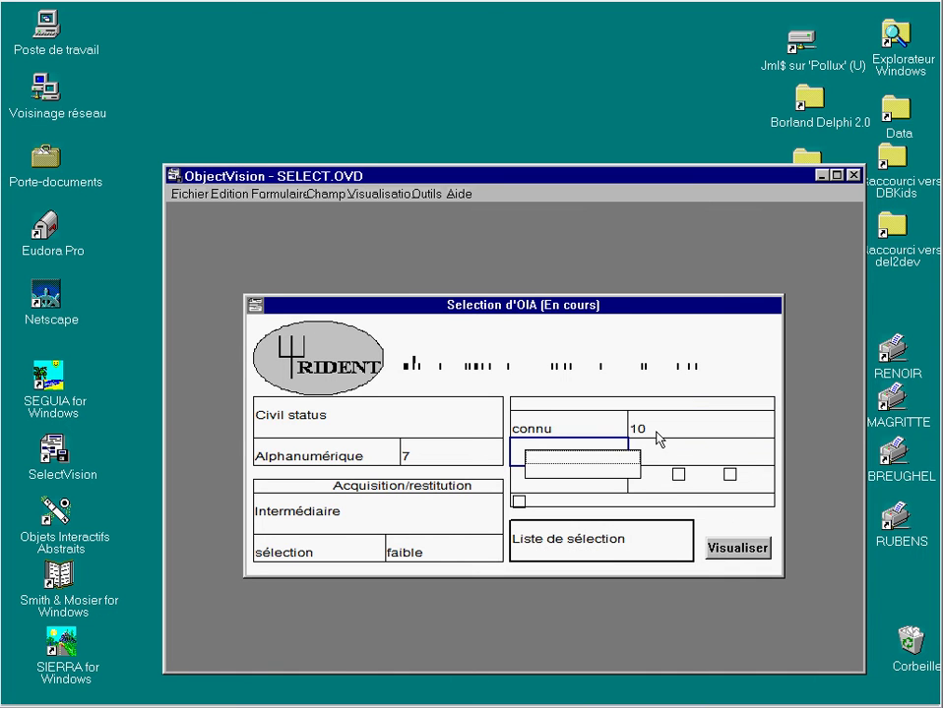
click(657, 427)
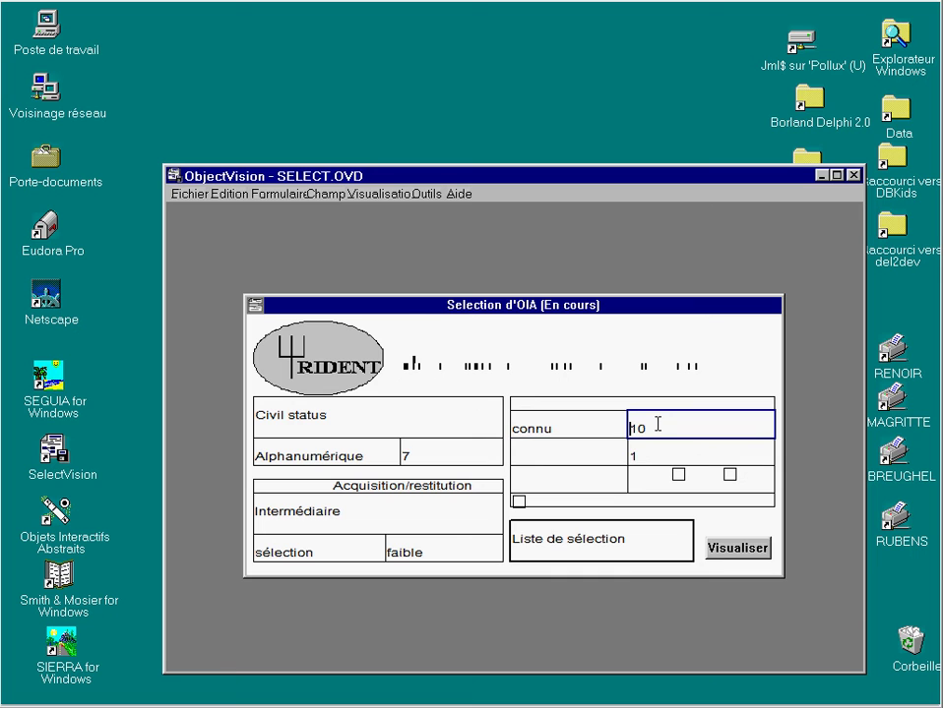